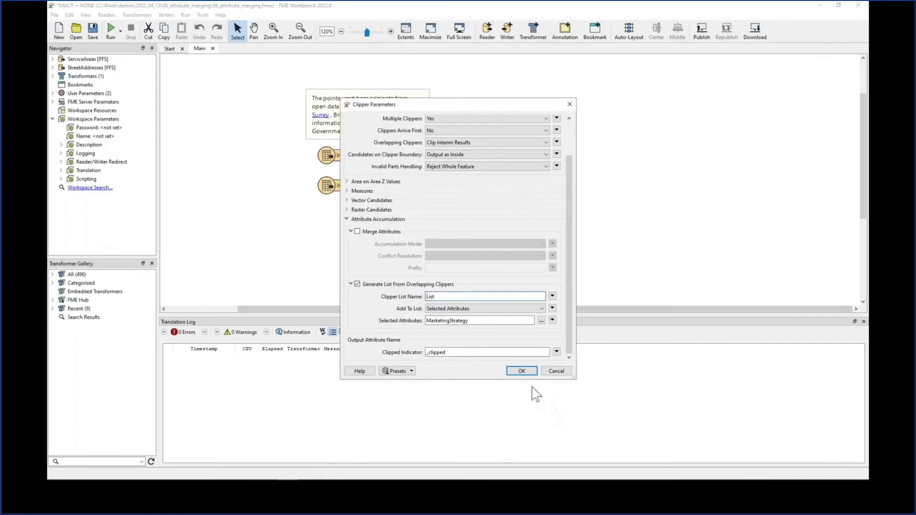
Step: Accept the Clipper parameters, then run the workspace with an inspector attached to the Clipper's Inside output
{"action": "left_click", "coordinate": [524, 371]}
{"action": "left_click", "coordinate": [514, 178], "text": "ctrl+alt"}
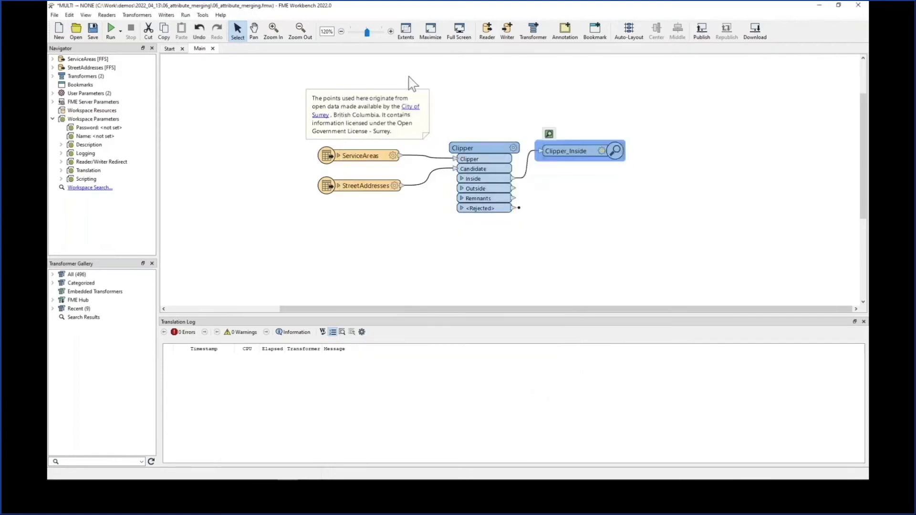
{"action": "left_click", "coordinate": [112, 34]}
{"action": "left_click", "coordinate": [533, 284]}
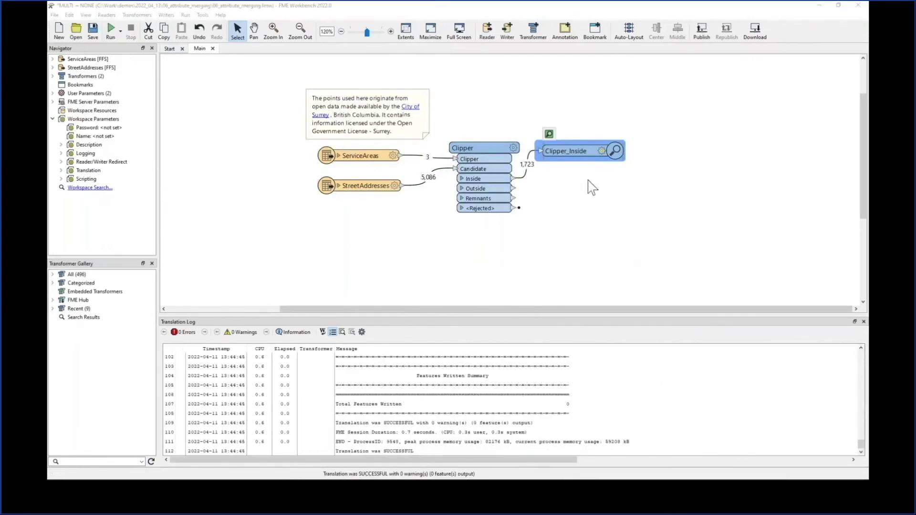
{"action": "left_click_drag", "start_coordinate": [573, 149], "coordinate": [593, 169]}
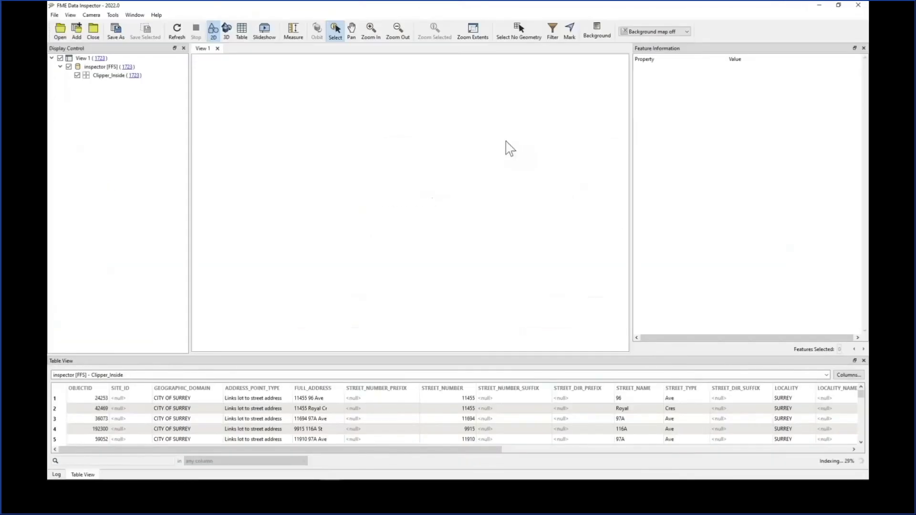
Step: Examine the MarketingStrategy list attributes of several address points in different parts of the clipped area
{"action": "left_click", "coordinate": [304, 398]}
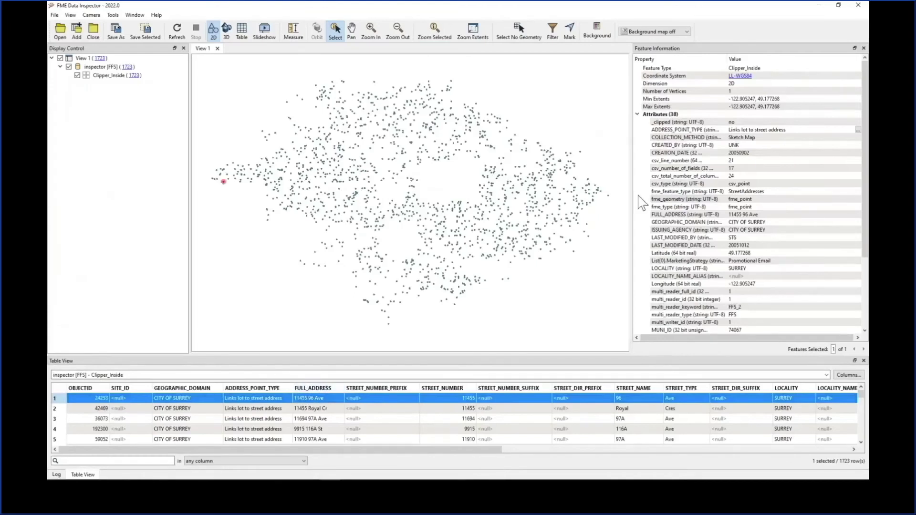
{"action": "left_click_drag", "start_coordinate": [632, 189], "coordinate": [587, 189]}
{"action": "scroll", "coordinate": [673, 229], "scroll_direction": "down", "scroll_amount": 3}
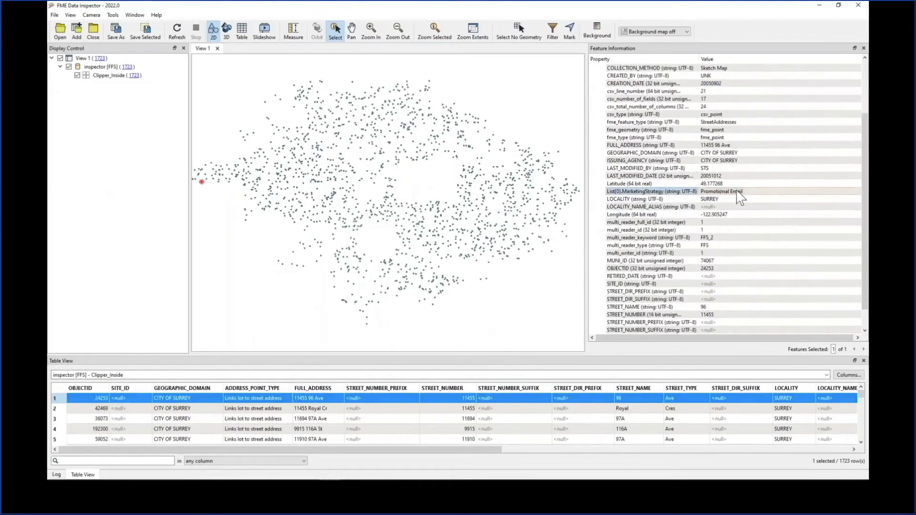
{"action": "left_click", "coordinate": [315, 167]}
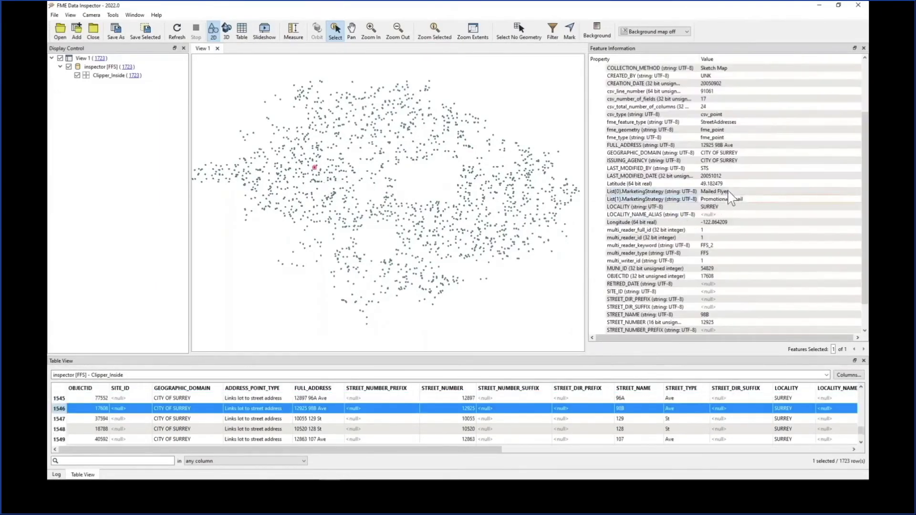
{"action": "left_click", "coordinate": [391, 187]}
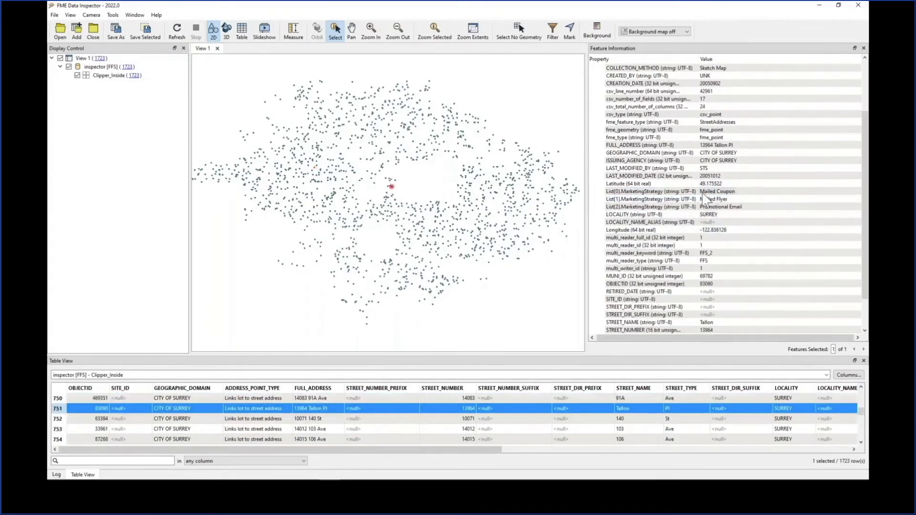
{"action": "left_click", "coordinate": [730, 200]}
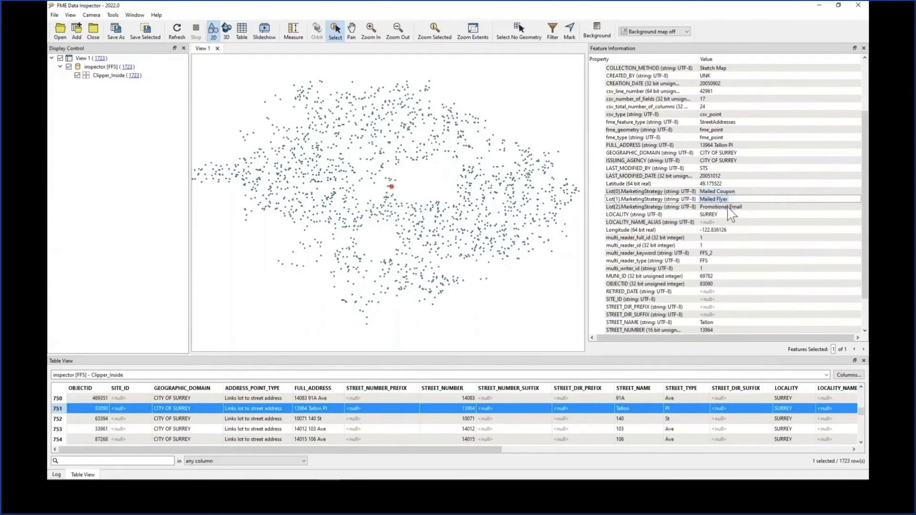
{"action": "left_click", "coordinate": [728, 207]}
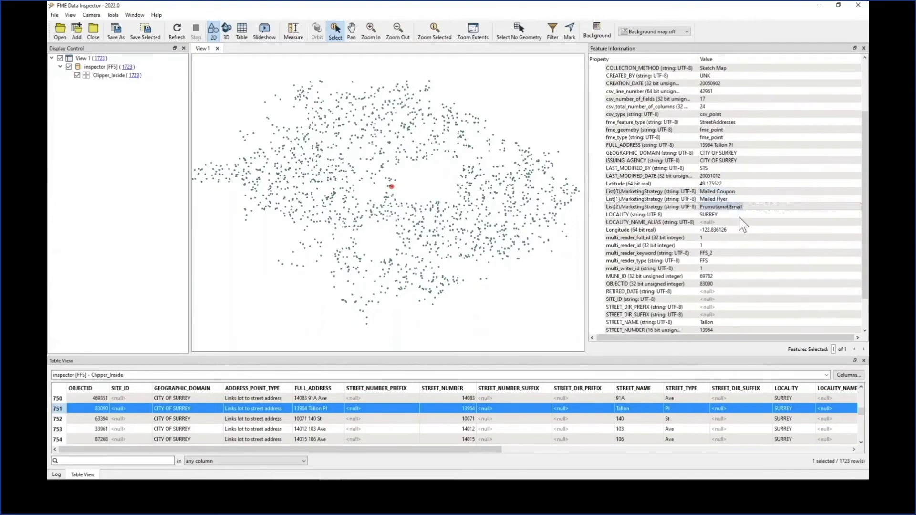
Step: Close the data inspector and the attribute merging workspace without saving its changes
{"action": "left_click", "coordinate": [858, 5]}
{"action": "key", "text": "ctrl+n"}
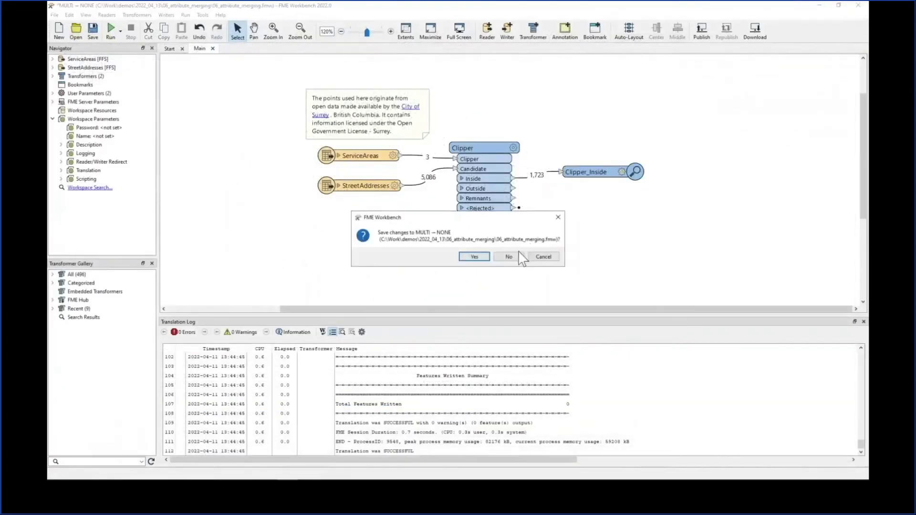
{"action": "left_click", "coordinate": [512, 257]}
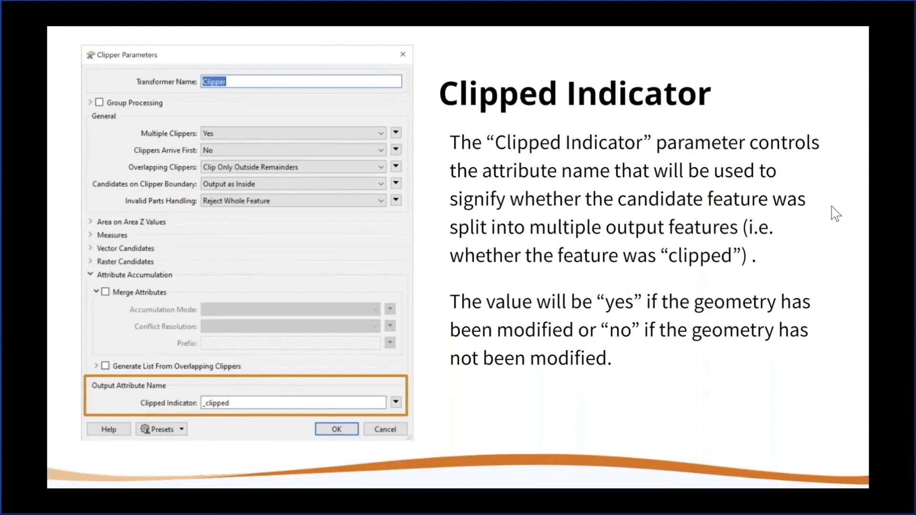
{"action": "left_click", "coordinate": [830, 344]}
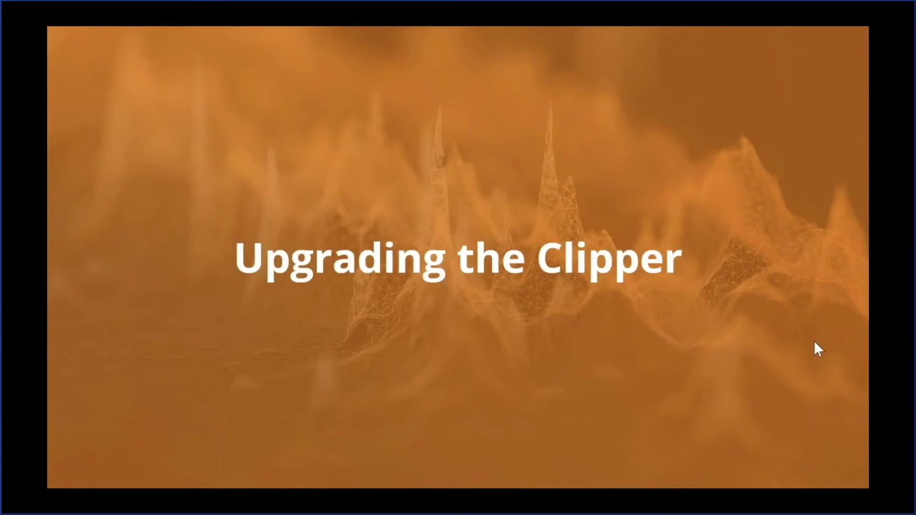
{"action": "left_click", "coordinate": [814, 341]}
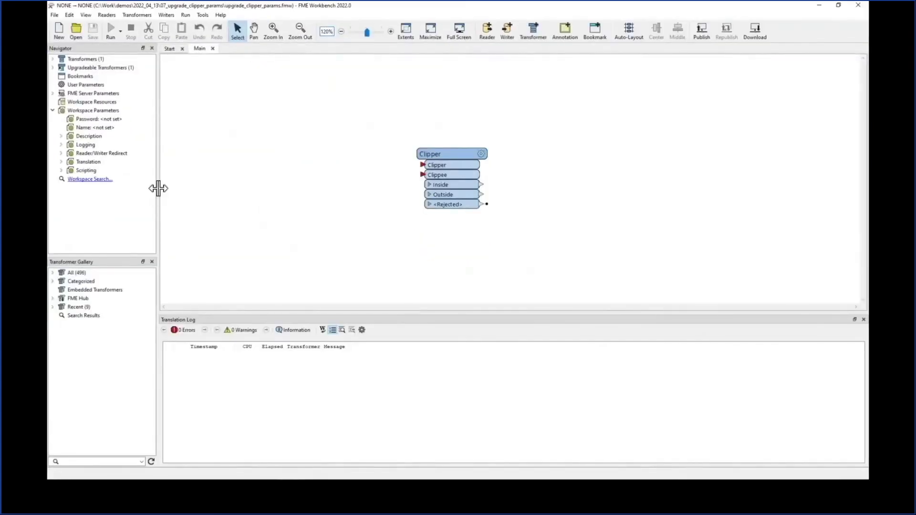
Step: Reposition the old Clipper transformer on the canvas and start its upgrade to version 14
{"action": "left_click_drag", "start_coordinate": [157, 190], "coordinate": [186, 192]}
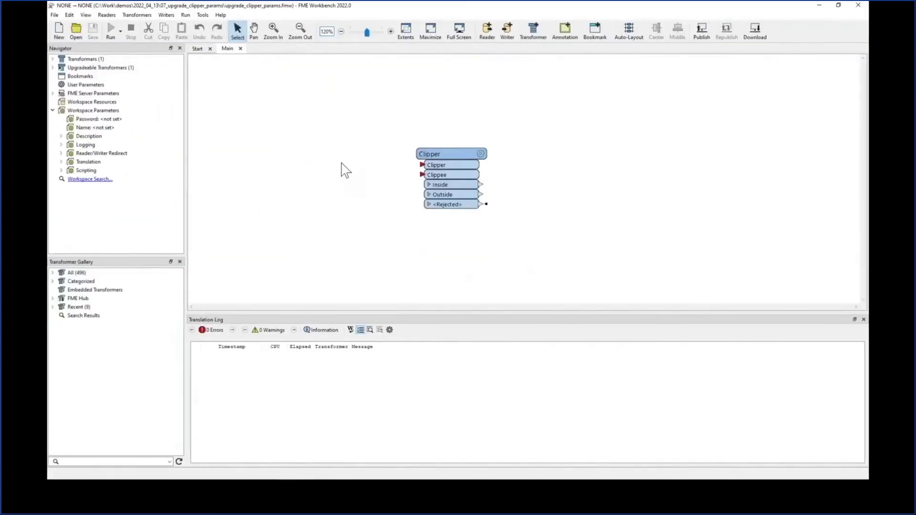
{"action": "left_click_drag", "start_coordinate": [424, 153], "coordinate": [302, 125]}
{"action": "right_click", "coordinate": [319, 126]}
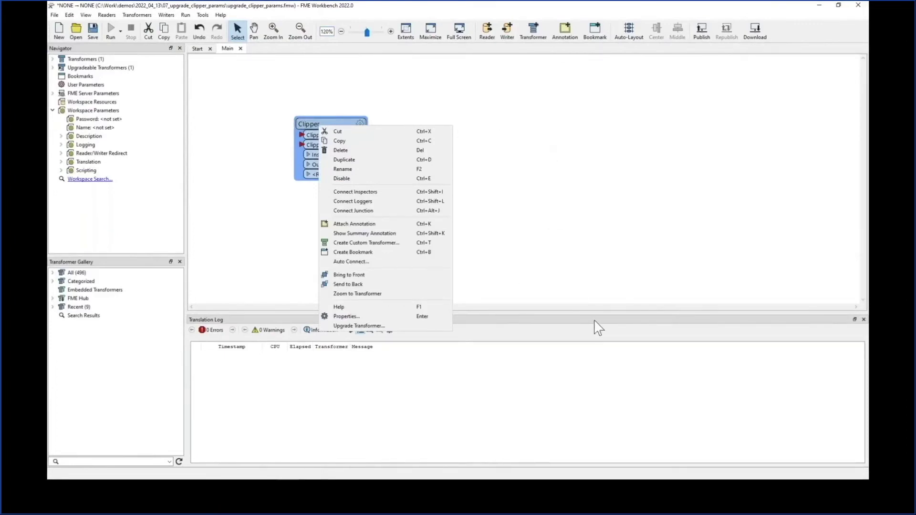
{"action": "left_click", "coordinate": [359, 326]}
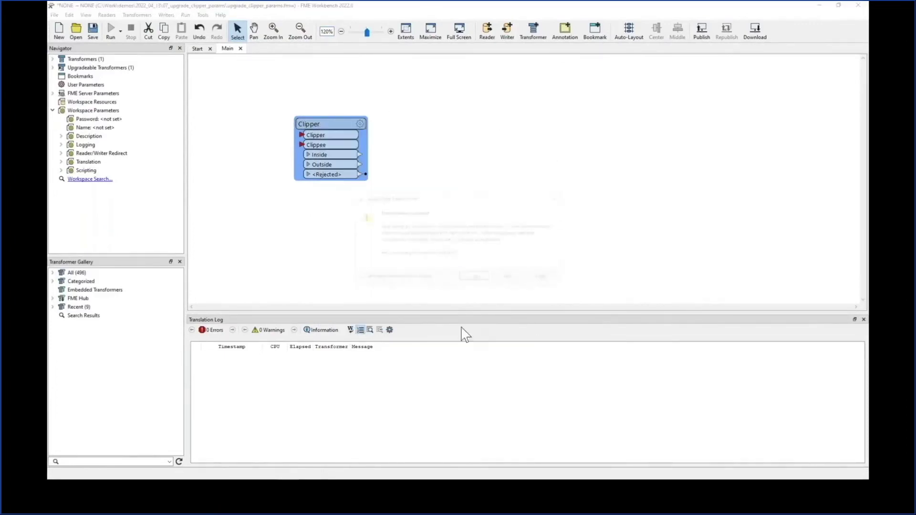
{"action": "left_click", "coordinate": [466, 278]}
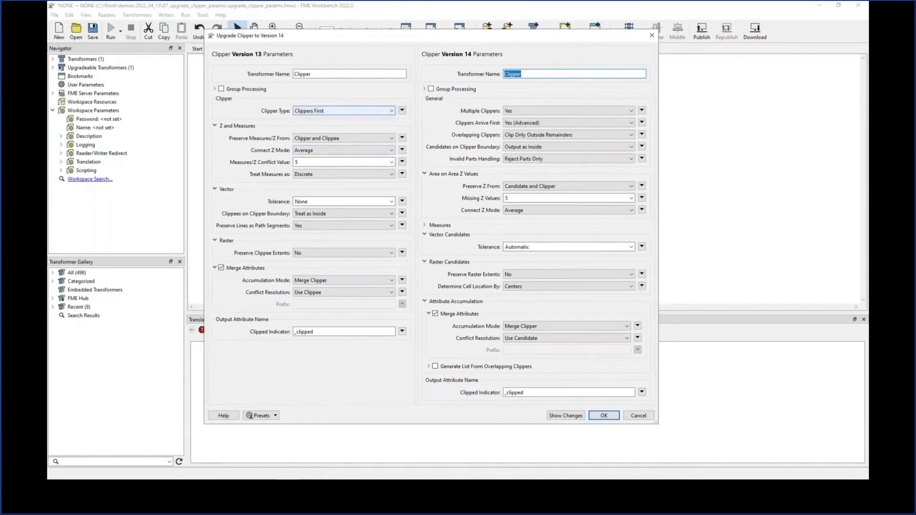
Step: Compare the Measures and Tolerance parameters of Clipper versions 13 and 14, and accept the upgrade
{"action": "left_click", "coordinate": [444, 226]}
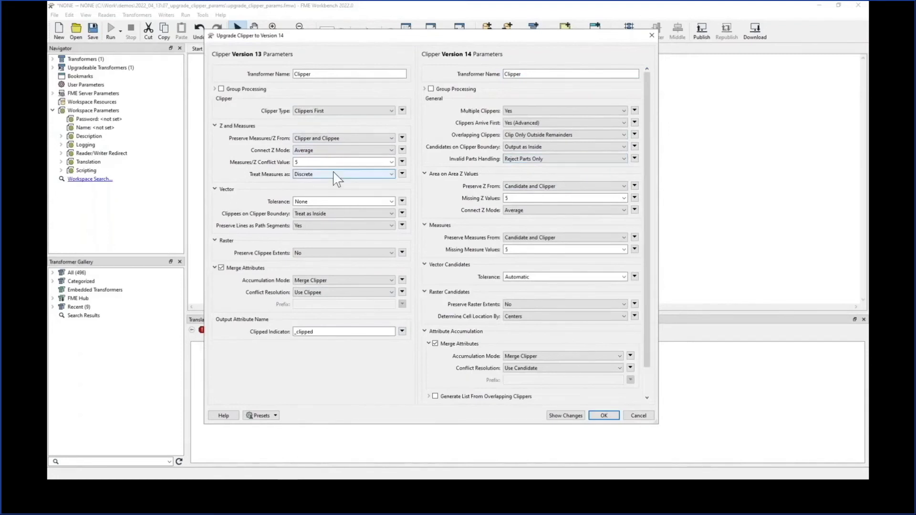
{"action": "left_click", "coordinate": [436, 228]}
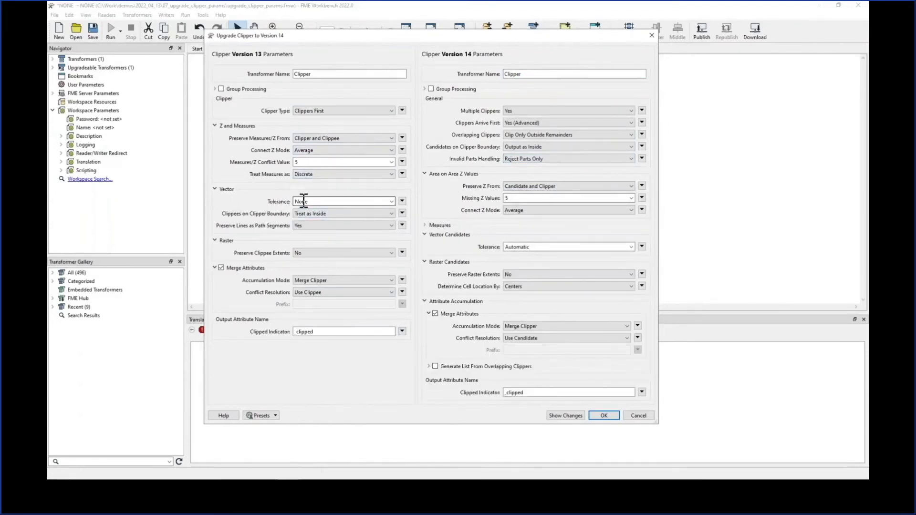
{"action": "double_click", "coordinate": [510, 247]}
{"action": "left_click", "coordinate": [380, 229]}
{"action": "left_click", "coordinate": [380, 229]}
{"action": "left_click", "coordinate": [612, 415]}
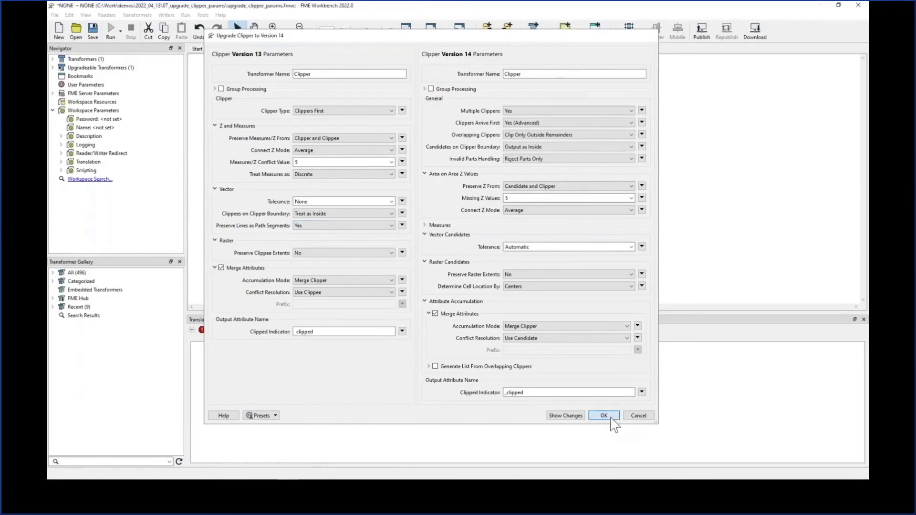
Step: Move the upgraded Clipper slightly aside and close the parameter upgrade workspace without saving
{"action": "left_click_drag", "start_coordinate": [344, 164], "coordinate": [392, 163]}
{"action": "left_click", "coordinate": [857, 5]}
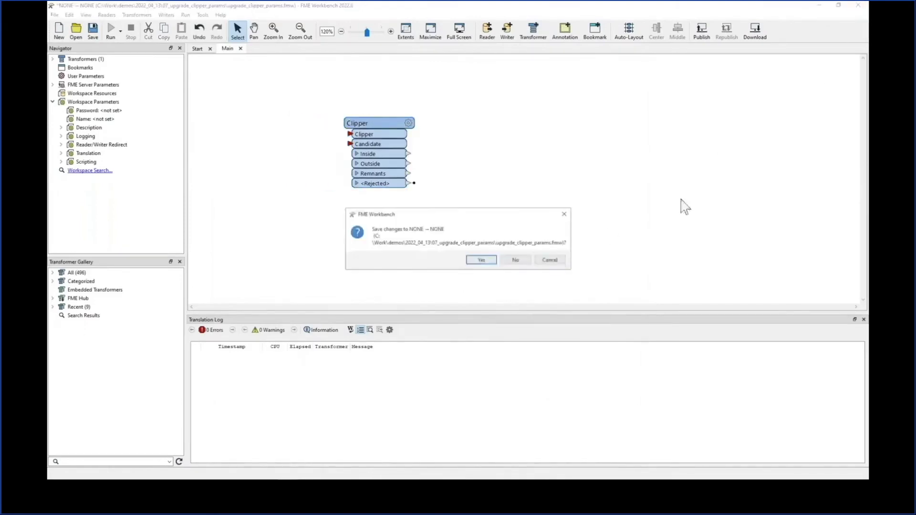
{"action": "left_click", "coordinate": [509, 263]}
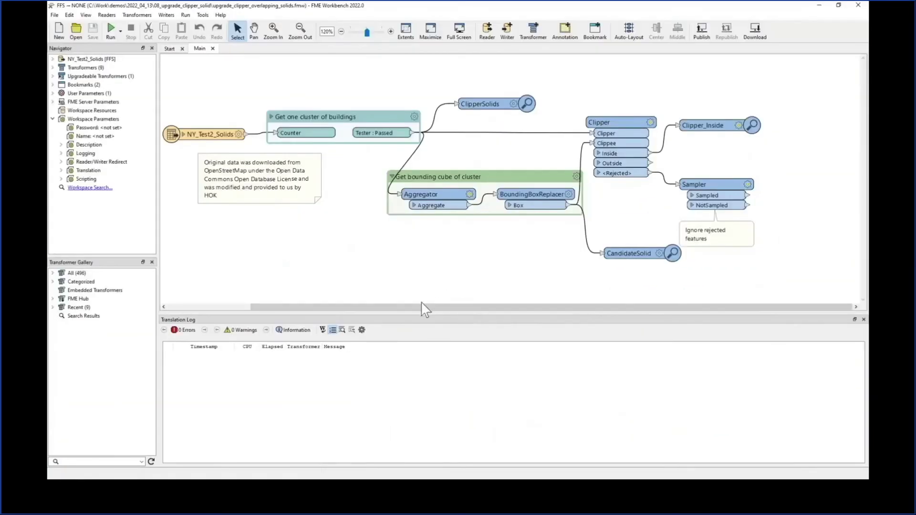
Step: Run the overlapping solids workspace with its old Clipper and bring up the inspected results
{"action": "left_click_drag", "start_coordinate": [423, 307], "coordinate": [409, 307]}
{"action": "left_click", "coordinate": [109, 34]}
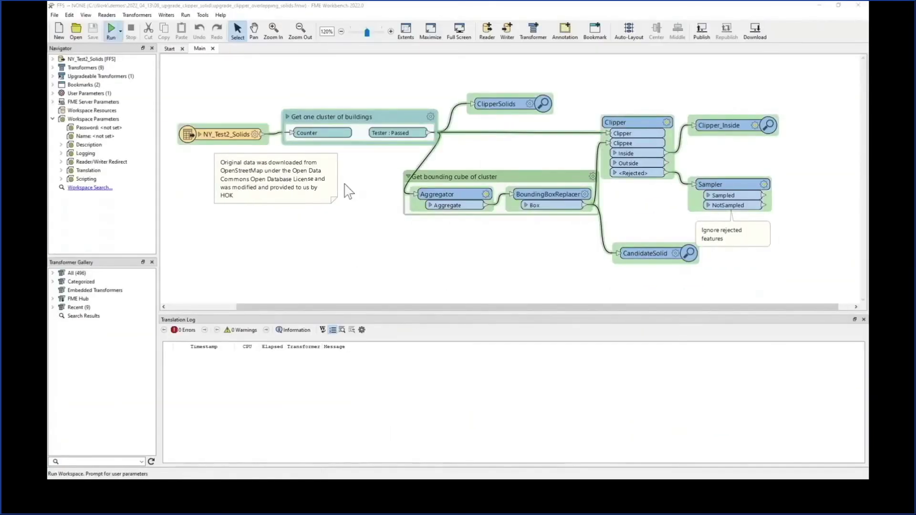
{"action": "left_click", "coordinate": [530, 281]}
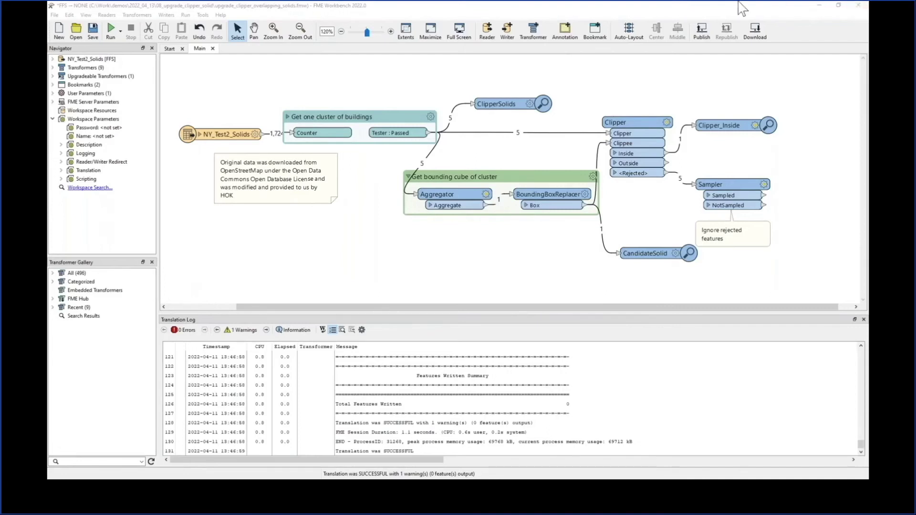
{"action": "left_click_drag", "start_coordinate": [835, 14], "coordinate": [313, 153]}
{"action": "double_click", "coordinate": [313, 152]}
Step: Show only the ClipperSolids layer and view the building cluster in 3D from the side
{"action": "left_click", "coordinate": [77, 85]}
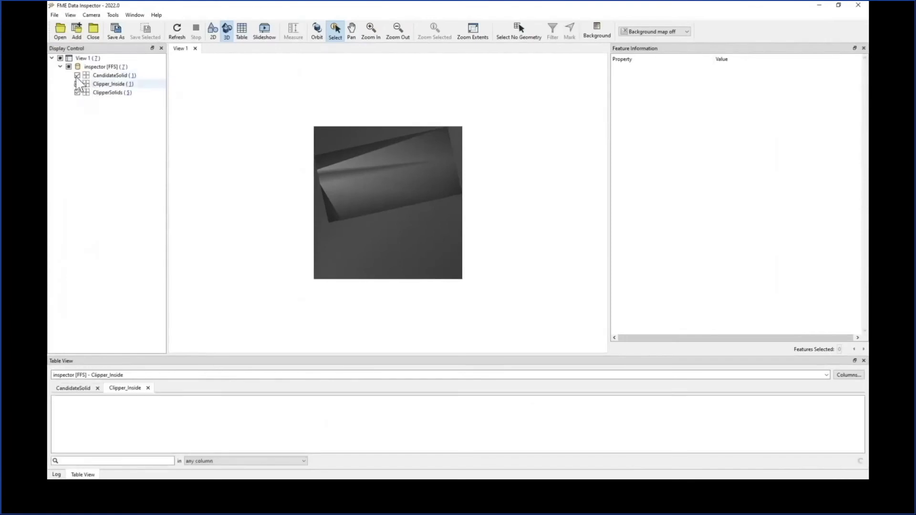
{"action": "left_click", "coordinate": [78, 77]}
{"action": "left_click", "coordinate": [488, 253]}
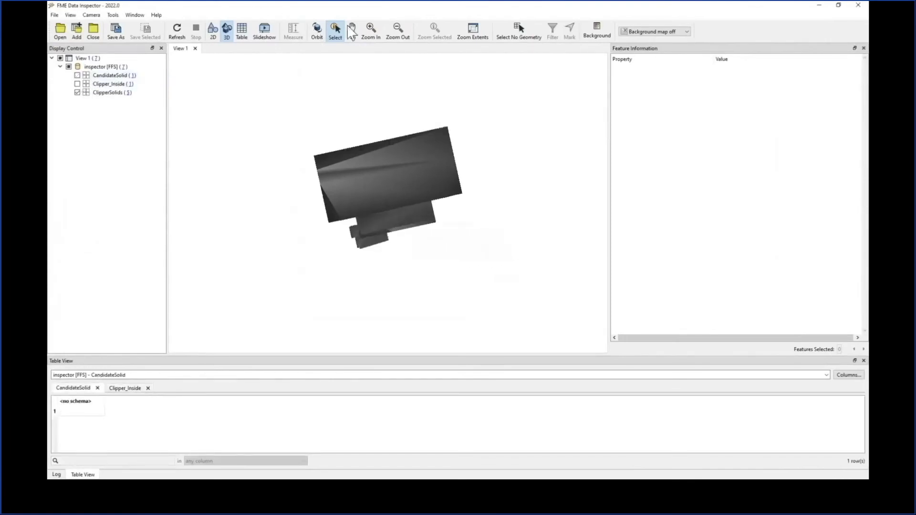
{"action": "left_click", "coordinate": [317, 30]}
{"action": "mouse_move", "coordinate": [323, 63]}
{"action": "left_mouse_down"}
{"action": "mouse_move", "coordinate": [445, 137]}
{"action": "mouse_move", "coordinate": [553, 249]}
{"action": "mouse_move", "coordinate": [475, 221]}
{"action": "left_mouse_up"}
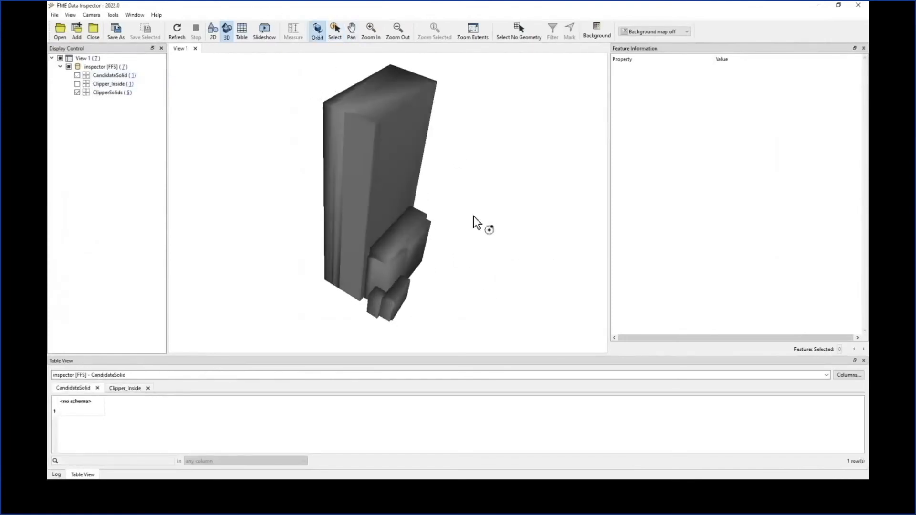
Step: Select the building solids and step forward and back through the ClipperSolids features one by one
{"action": "left_click", "coordinate": [335, 29]}
{"action": "left_click", "coordinate": [327, 160]}
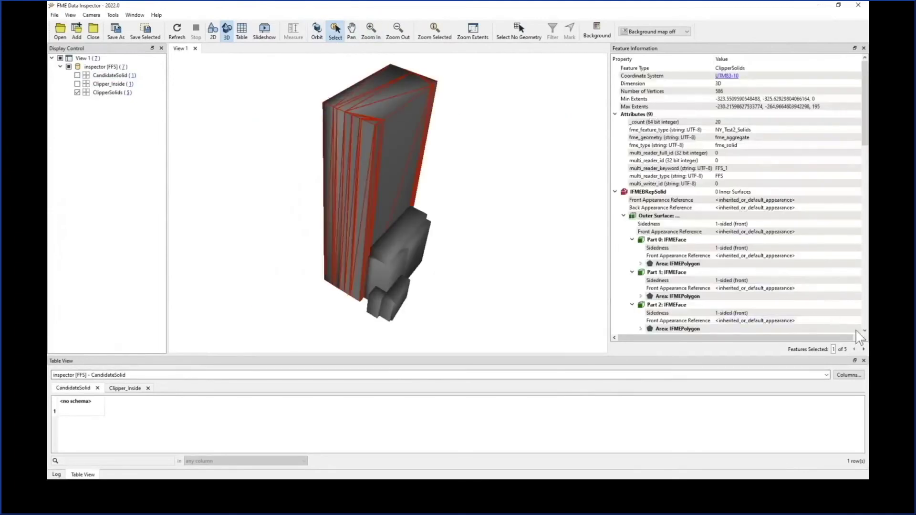
{"action": "left_click", "coordinate": [863, 349]}
{"action": "left_click", "coordinate": [864, 349]}
{"action": "left_click", "coordinate": [864, 349]}
{"action": "left_click", "coordinate": [863, 349]}
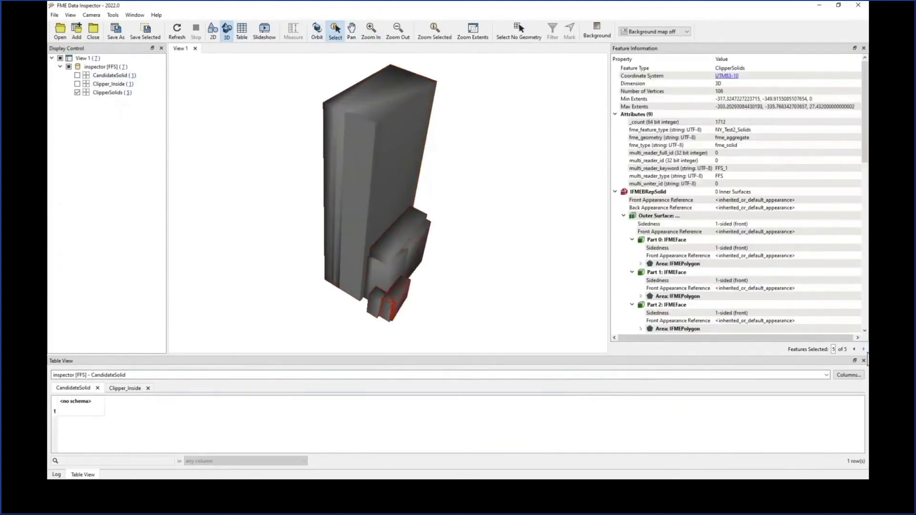
{"action": "left_click", "coordinate": [855, 349]}
{"action": "left_click", "coordinate": [855, 349]}
{"action": "left_click", "coordinate": [855, 349]}
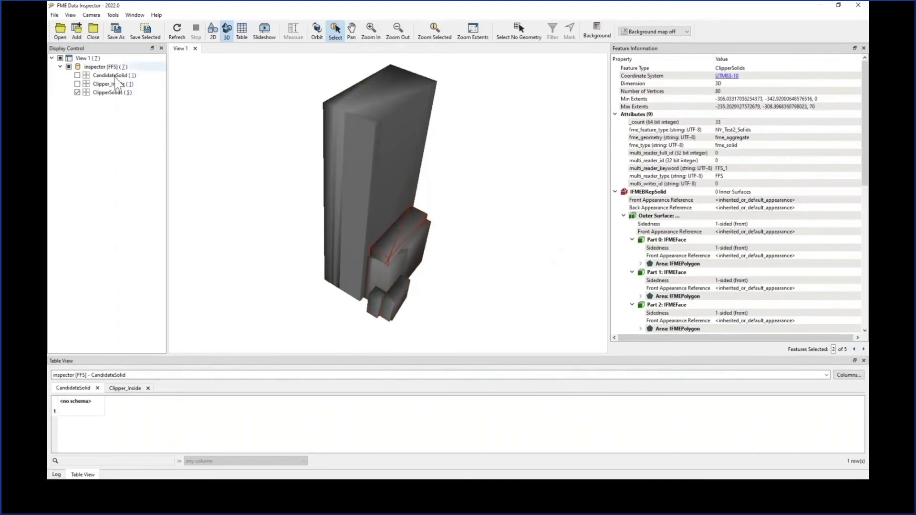
Step: Show only the CandidateSolid layer and inspect the bounding box solid's feature information
{"action": "left_click", "coordinate": [77, 75]}
{"action": "left_click", "coordinate": [77, 93]}
{"action": "left_click", "coordinate": [396, 211]}
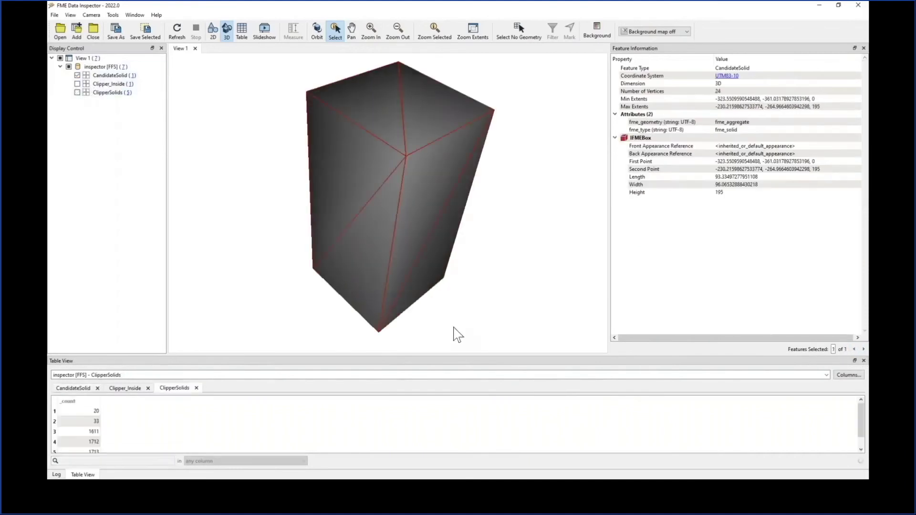
Step: Show only the Clipper_Inside result, inspect its attributes and geometry from another angle, and close the inspector
{"action": "left_click", "coordinate": [77, 84]}
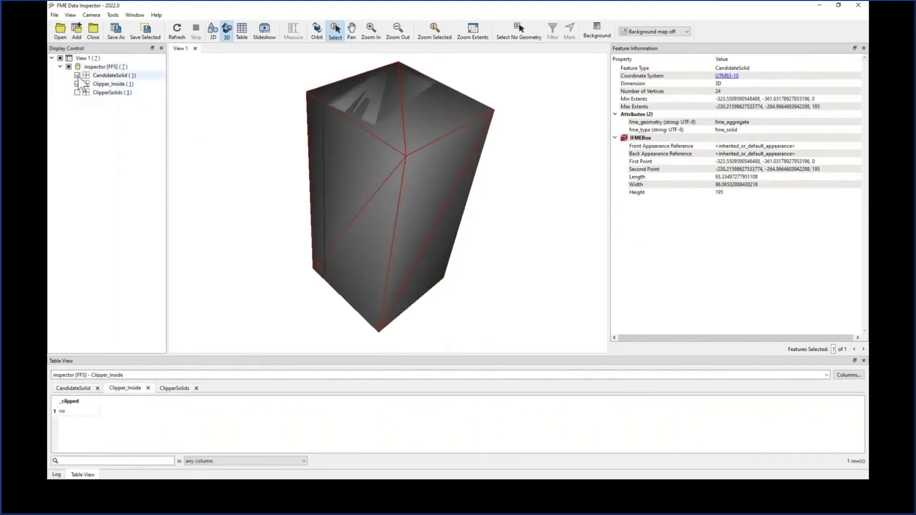
{"action": "left_click", "coordinate": [77, 76]}
{"action": "left_click", "coordinate": [374, 201]}
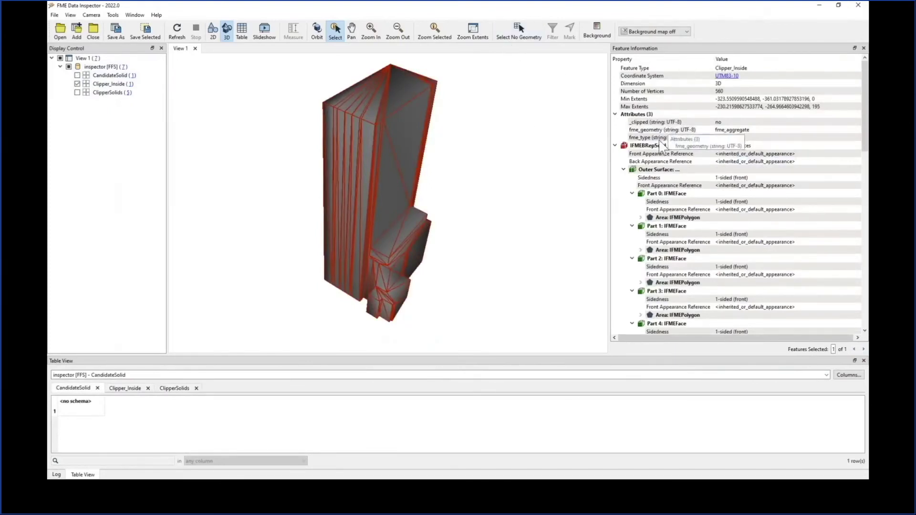
{"action": "left_click", "coordinate": [317, 29]}
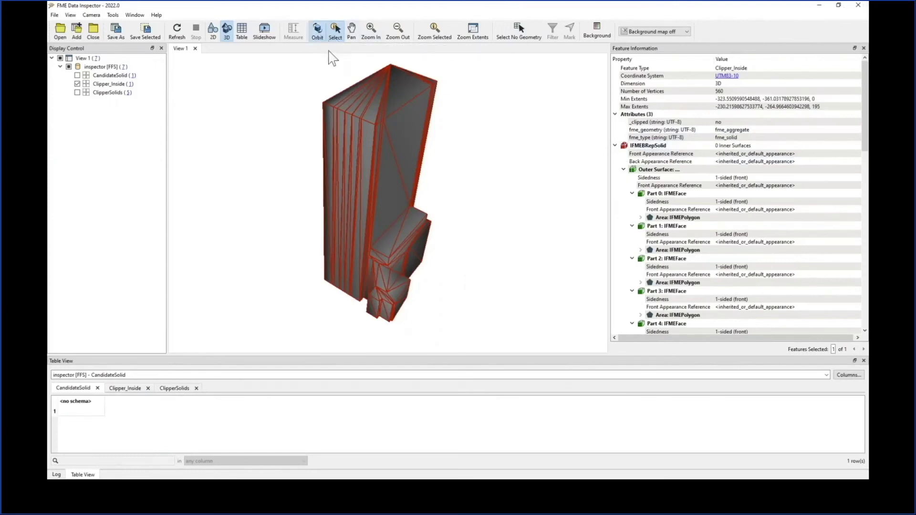
{"action": "left_click_drag", "start_coordinate": [449, 258], "coordinate": [567, 194]}
{"action": "left_click", "coordinate": [858, 5]}
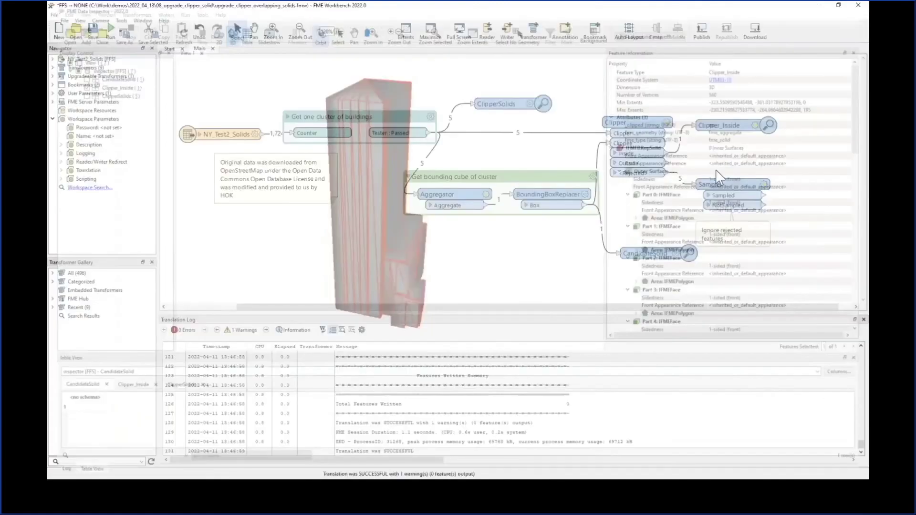
Step: Upgrade the Clipper transformer from version 13 to version 14 with the proposed parameters and run the workspace
{"action": "left_click", "coordinate": [657, 126]}
{"action": "right_click", "coordinate": [657, 125]}
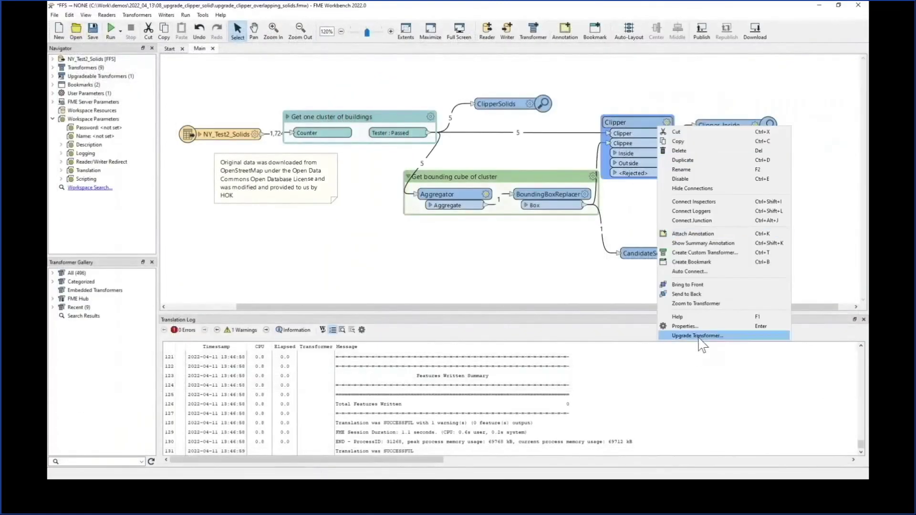
{"action": "left_click", "coordinate": [703, 344]}
{"action": "key", "text": "Return"}
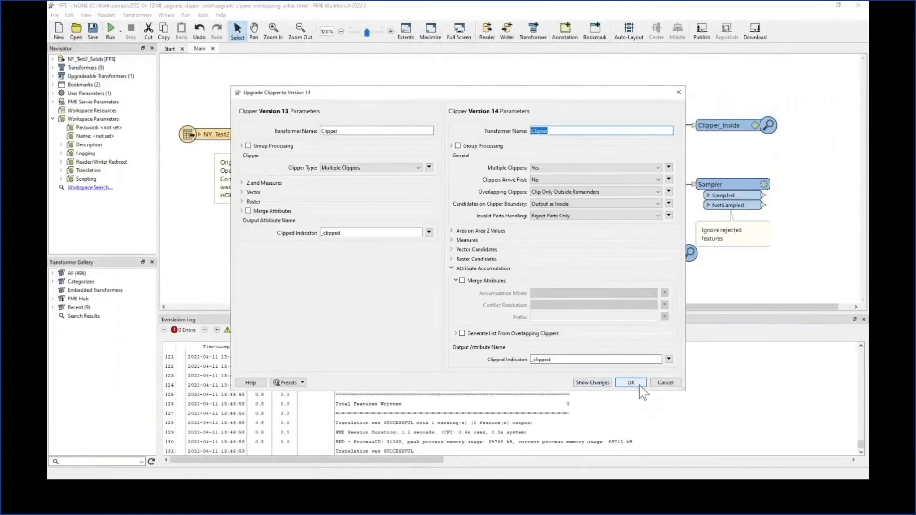
{"action": "left_click", "coordinate": [639, 380]}
{"action": "left_click", "coordinate": [111, 30]}
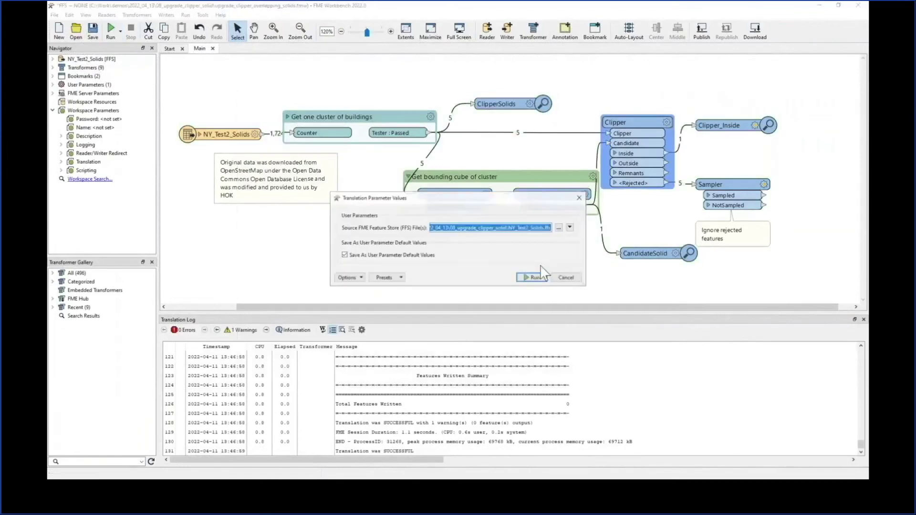
{"action": "key", "text": "Return"}
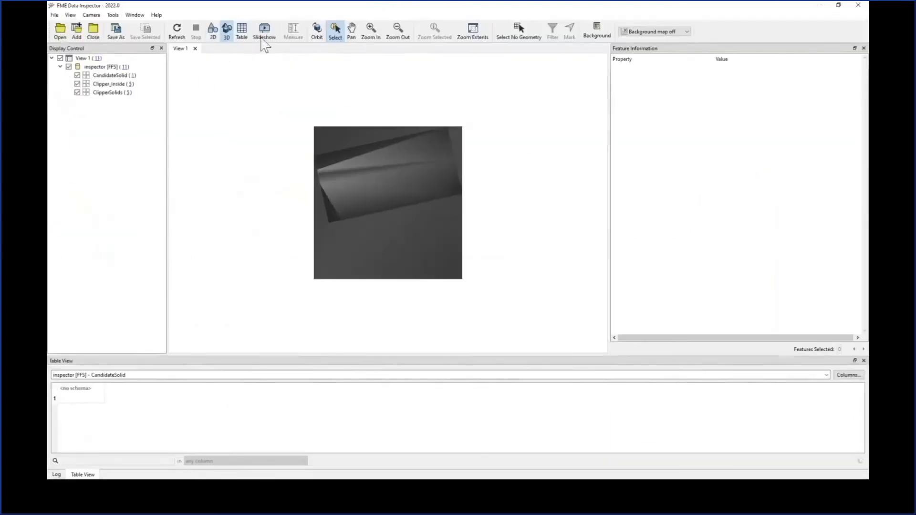
Step: View the result from the side in 3D and show only the Clipper_Inside layer
{"action": "left_click", "coordinate": [317, 31]}
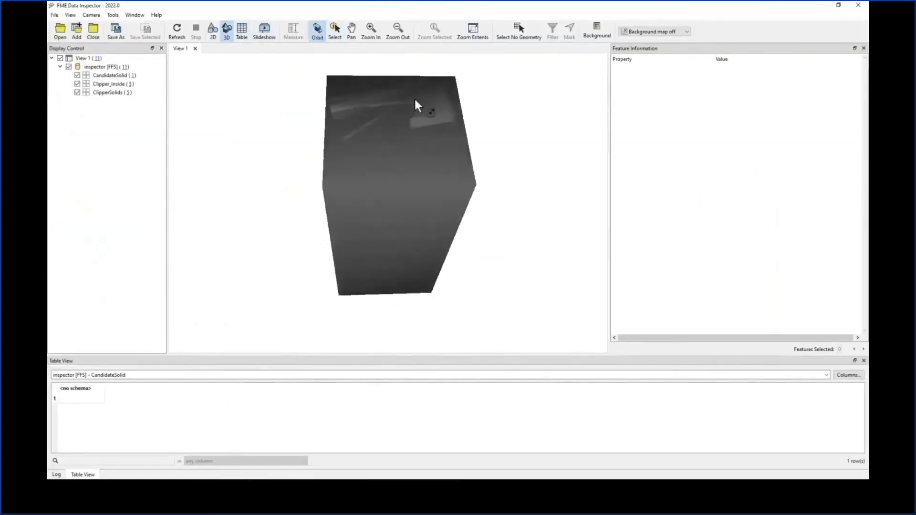
{"action": "left_click", "coordinate": [77, 75]}
{"action": "left_click", "coordinate": [335, 31]}
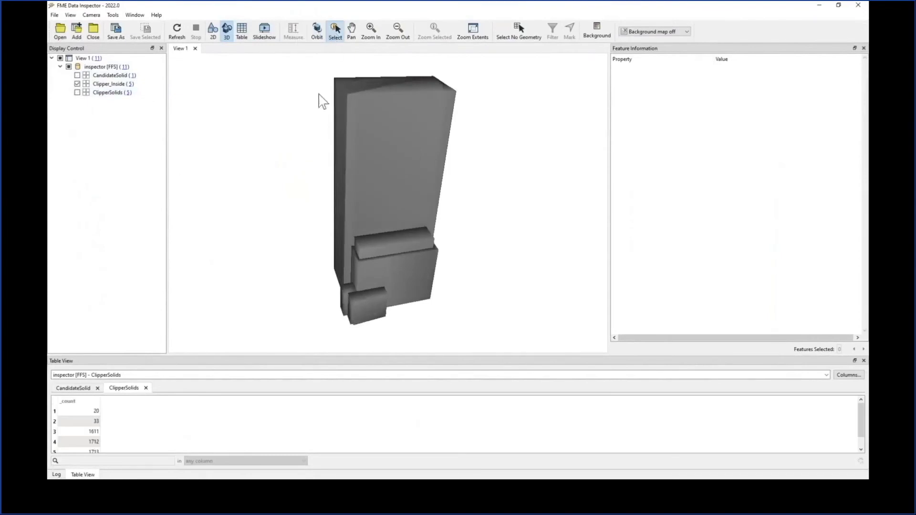
Step: Select the Clipper_Inside solids, step through their features one by one, and close the inspector
{"action": "left_click", "coordinate": [394, 239]}
{"action": "left_click", "coordinate": [317, 32]}
{"action": "left_click_drag", "start_coordinate": [477, 265], "coordinate": [549, 286]}
{"action": "left_click", "coordinate": [863, 350]}
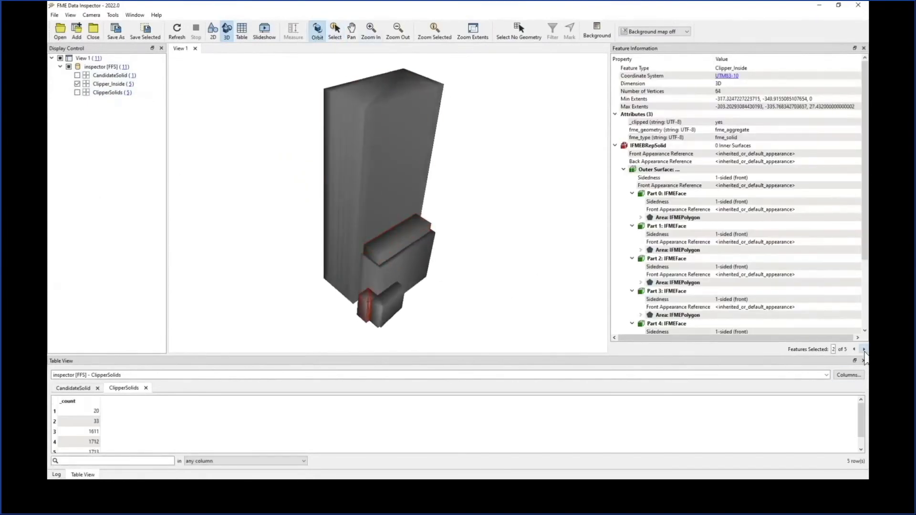
{"action": "left_click", "coordinate": [863, 349]}
{"action": "left_click", "coordinate": [864, 349]}
{"action": "left_click", "coordinate": [863, 349]}
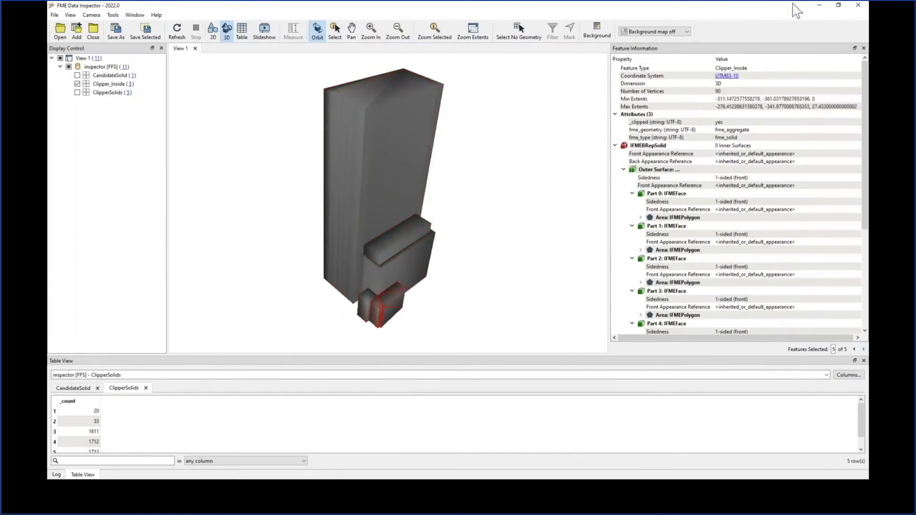
{"action": "left_click", "coordinate": [858, 5]}
Step: Insert a SolidDissolver on the connection between the building cluster's Tester output and the Clipper input port, and run the workspace
{"action": "left_click", "coordinate": [585, 116]}
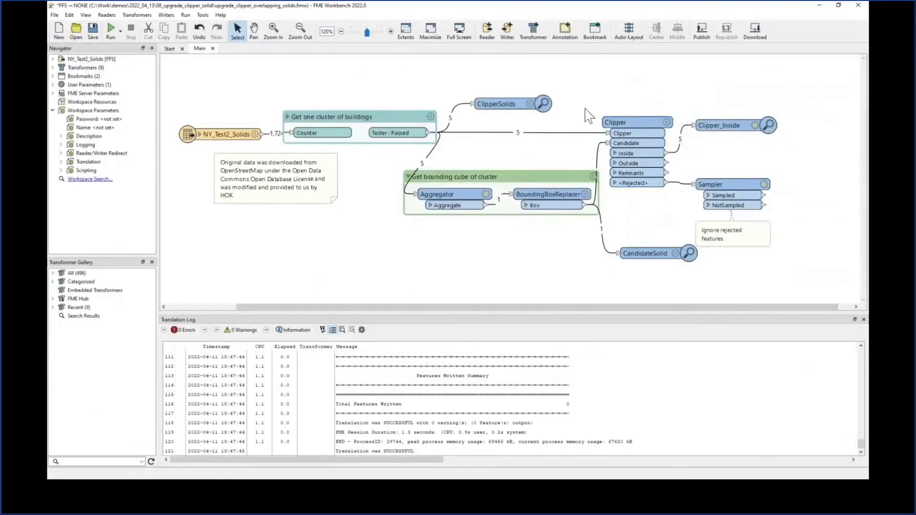
{"action": "type", "text": "solidd"}
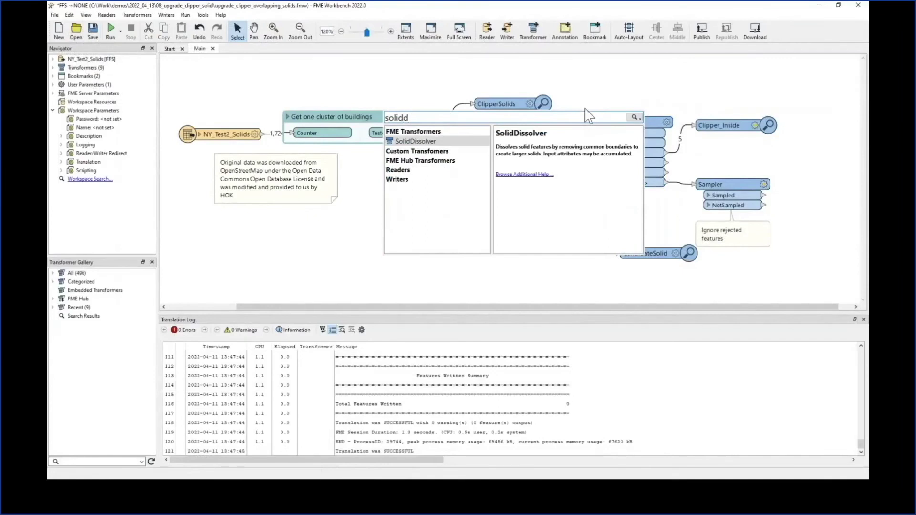
{"action": "key", "text": "Return"}
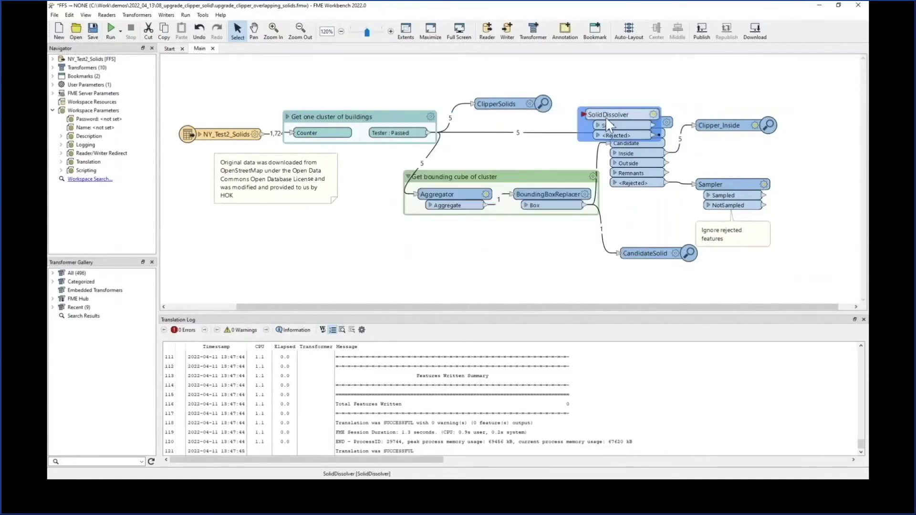
{"action": "left_click_drag", "start_coordinate": [613, 116], "coordinate": [508, 126]}
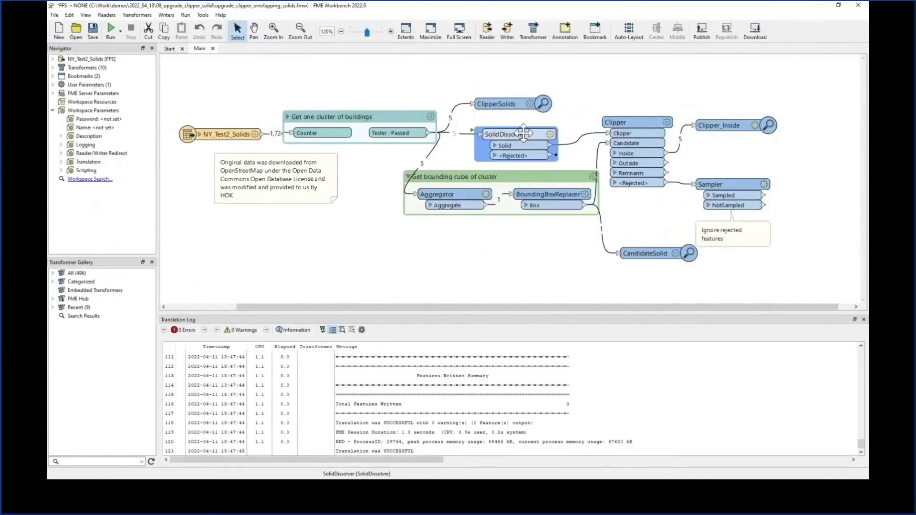
{"action": "left_click", "coordinate": [112, 31]}
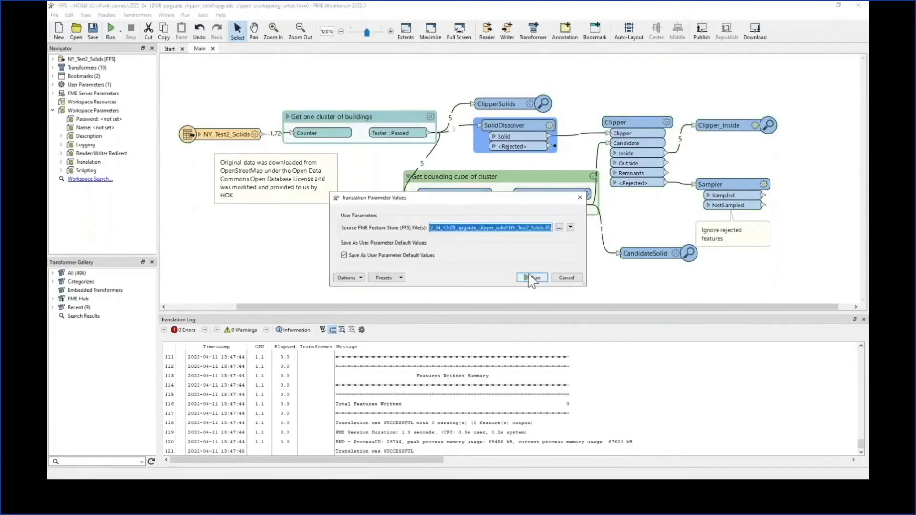
{"action": "left_click", "coordinate": [527, 279]}
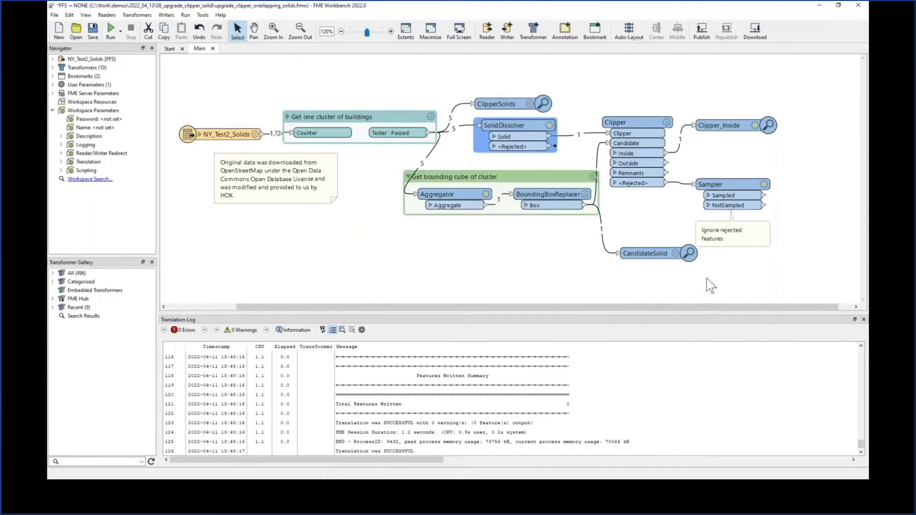
Step: Delete the Clipper, Sampler, Clipper_Inside and CandidateSolid inspectors, their annotation, and the bounding cube bookmark with its transformers
{"action": "left_click_drag", "start_coordinate": [837, 298], "coordinate": [586, 79]}
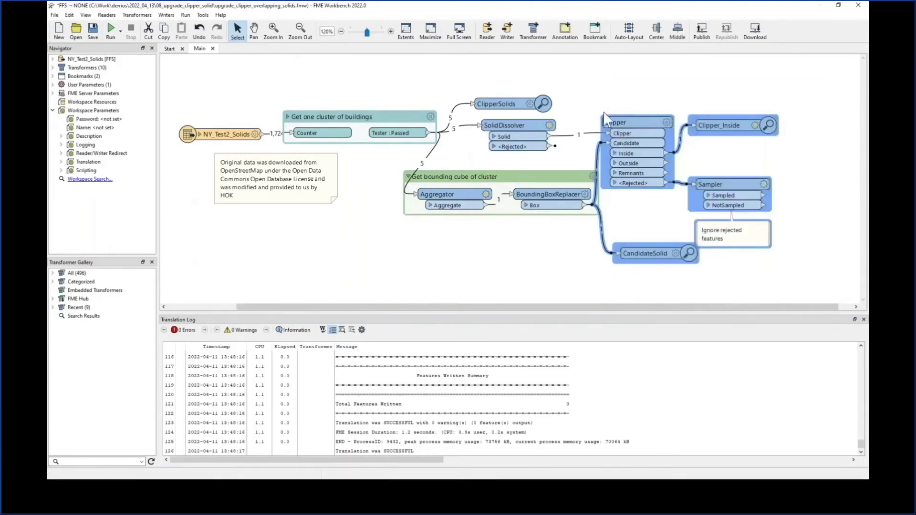
{"action": "key", "text": "Delete"}
{"action": "left_click_drag", "start_coordinate": [640, 251], "coordinate": [365, 162]}
{"action": "key", "text": "Delete"}
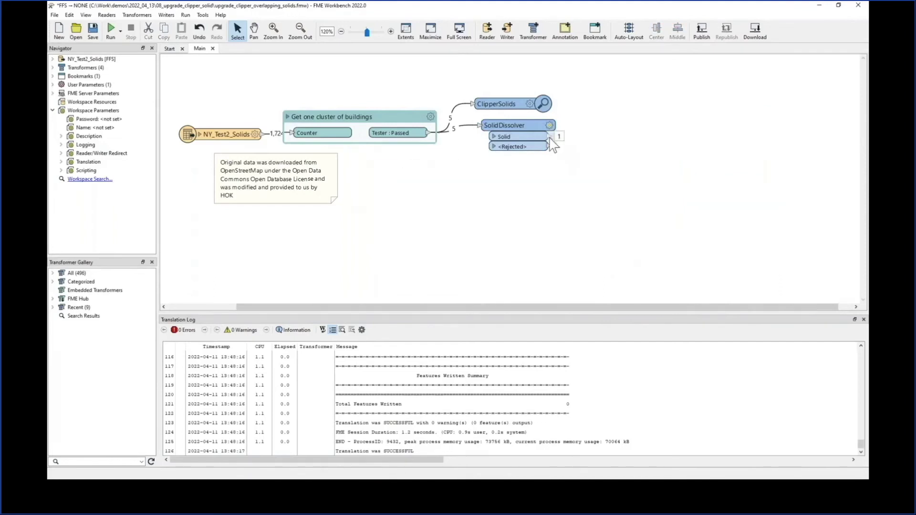
Step: Connect an inspector to the SolidDissolver's Solid output and close the workspace without saving the changes
{"action": "right_click", "coordinate": [549, 140]}
{"action": "left_click", "coordinate": [577, 143]}
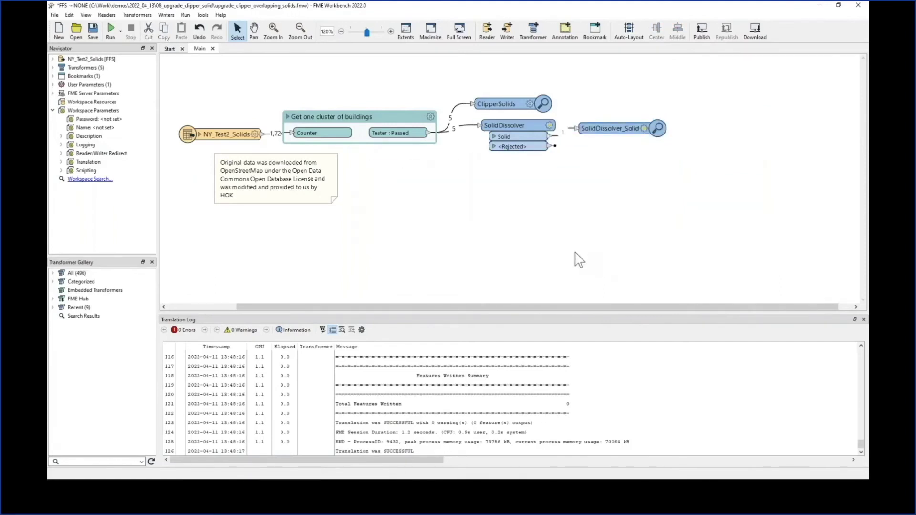
{"action": "left_click", "coordinate": [858, 5]}
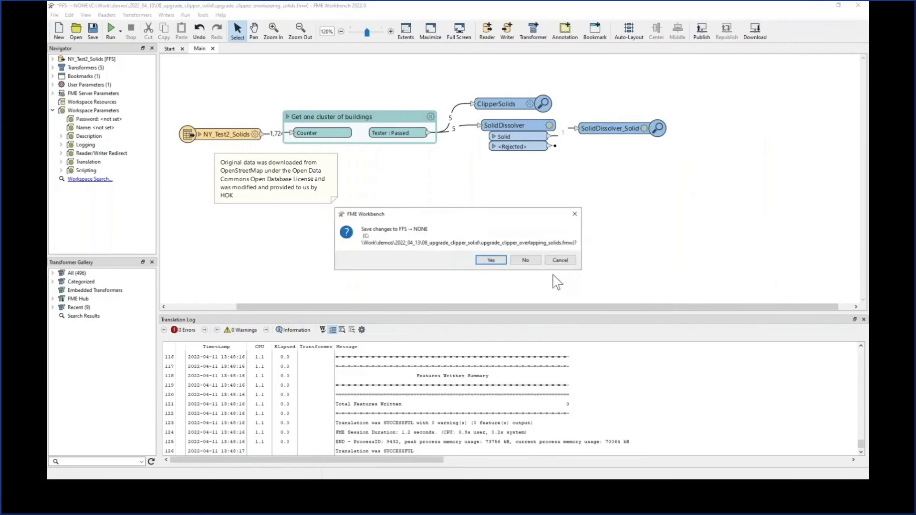
{"action": "left_click", "coordinate": [525, 260]}
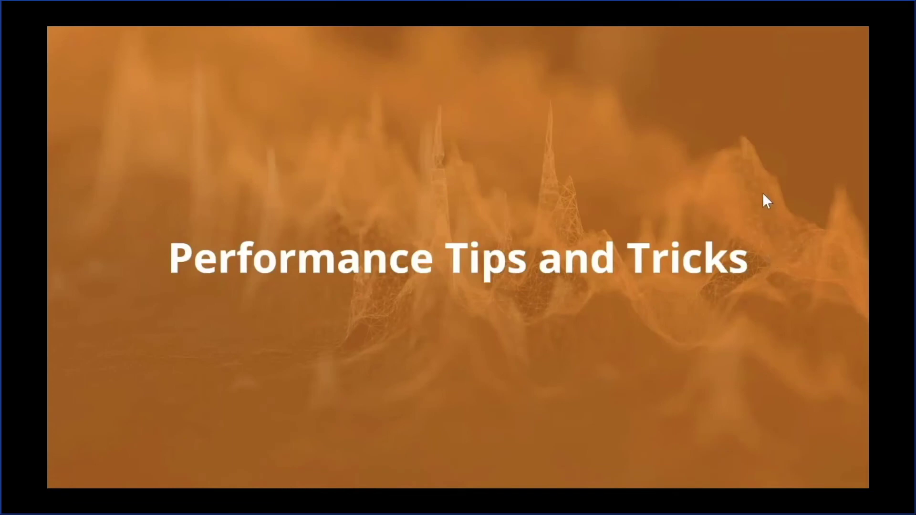
{"action": "left_click", "coordinate": [761, 246]}
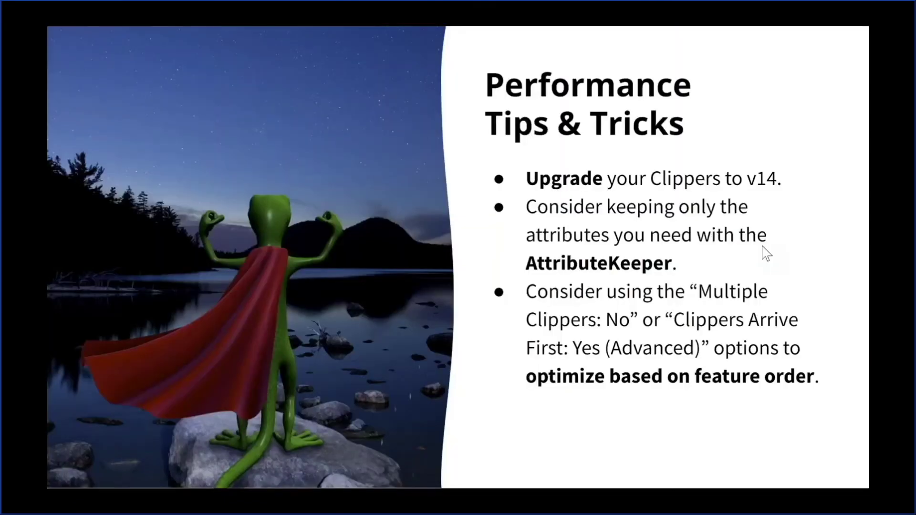